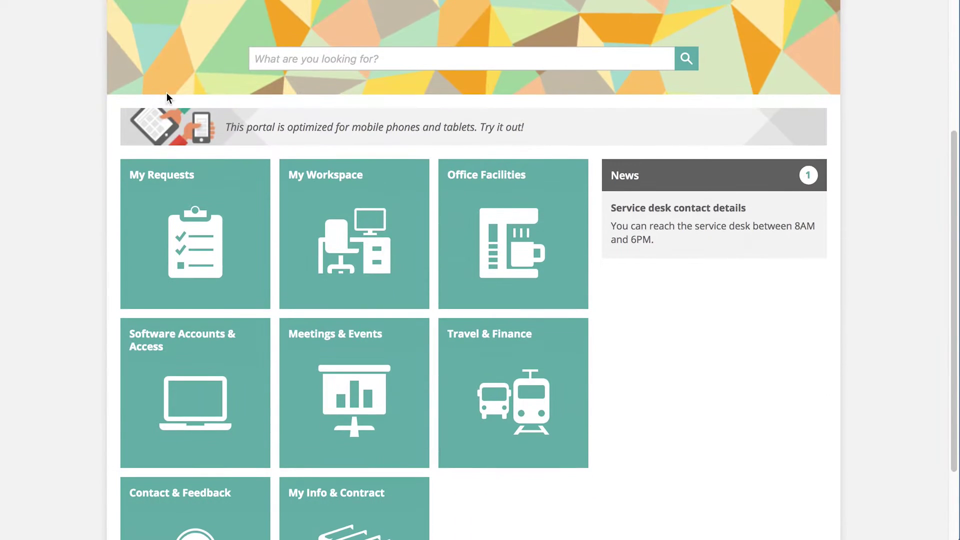
# Begin an Office Facilities workplace call with brief description 'Poor telephone sound quality' and choose its call type
pyautogui.click(498, 239)
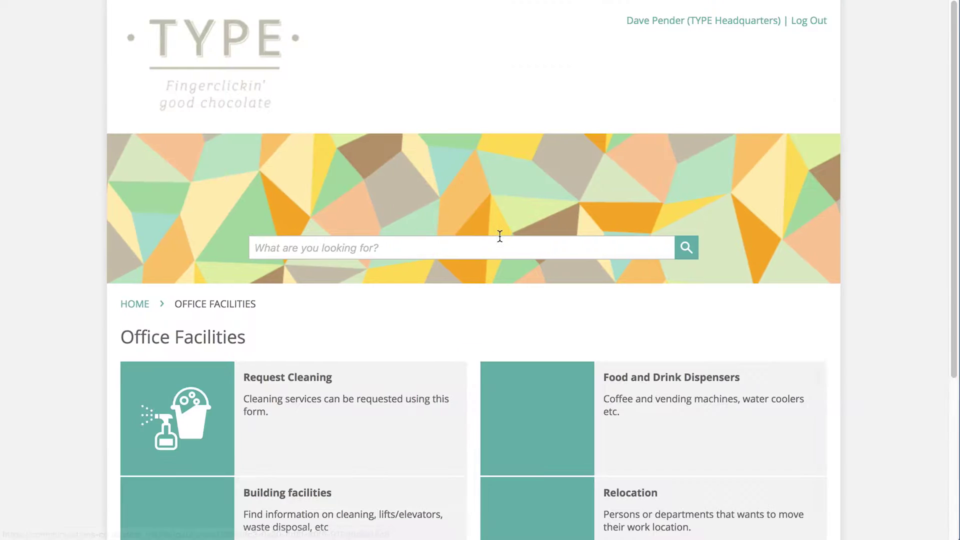
pyautogui.scroll(-4, 499, 236)
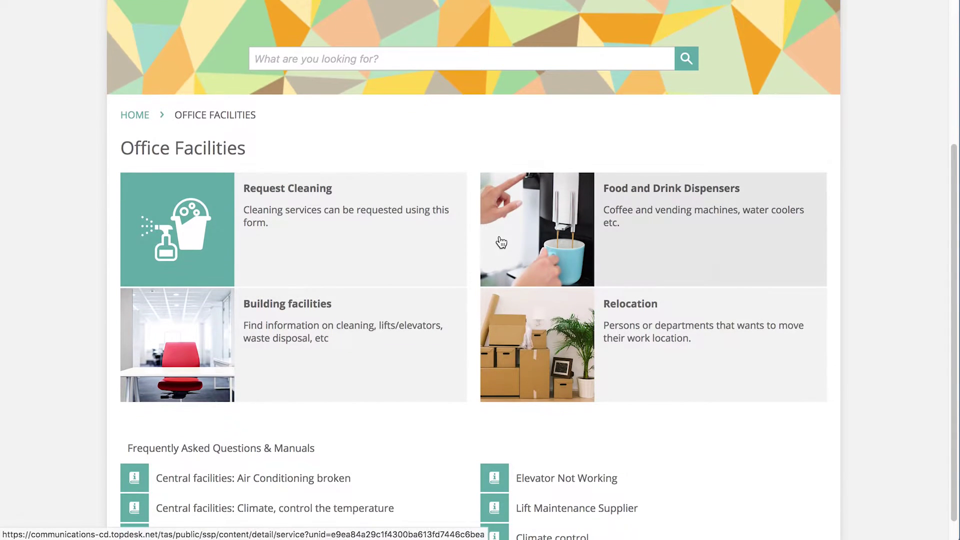
pyautogui.scroll(3, 501, 242)
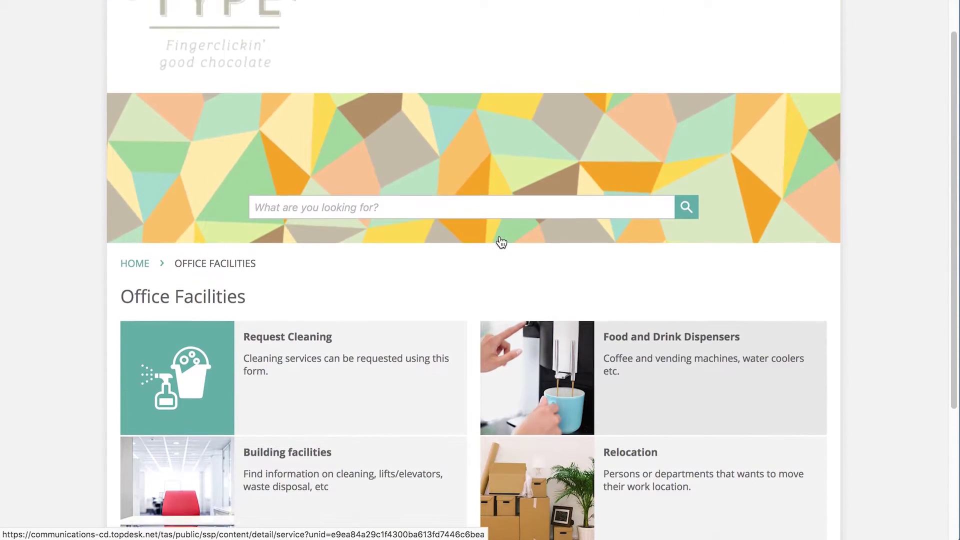
pyautogui.scroll(1, 500, 236)
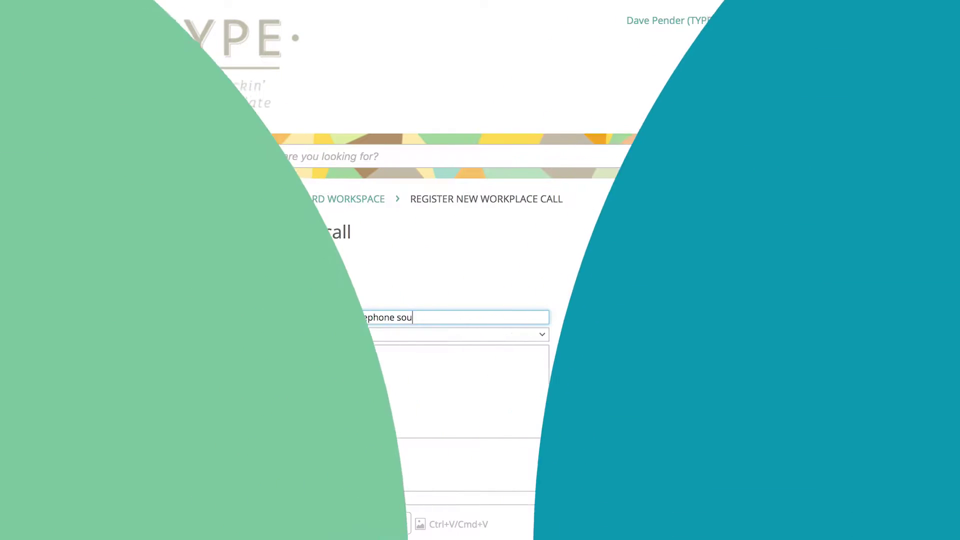
pyautogui.write('nd quality')
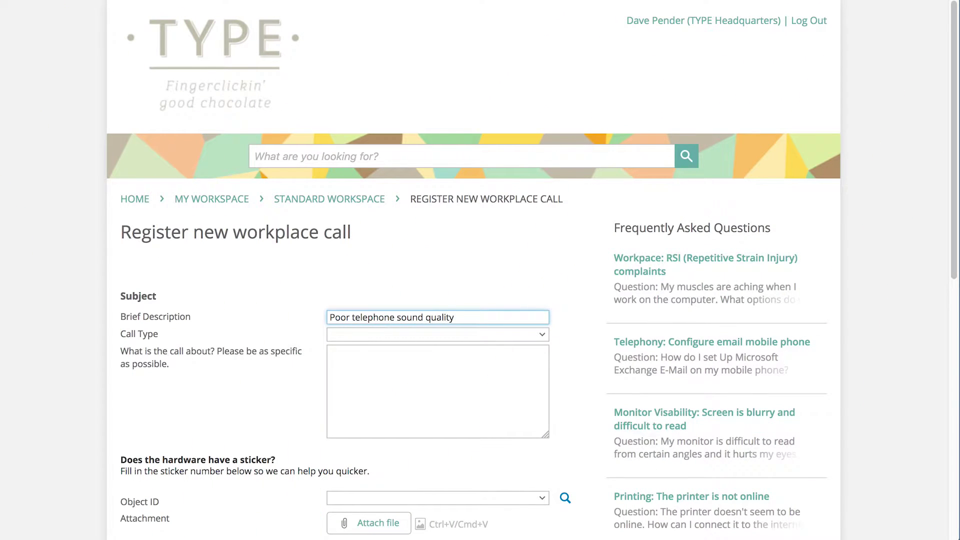
pyautogui.click(541, 336)
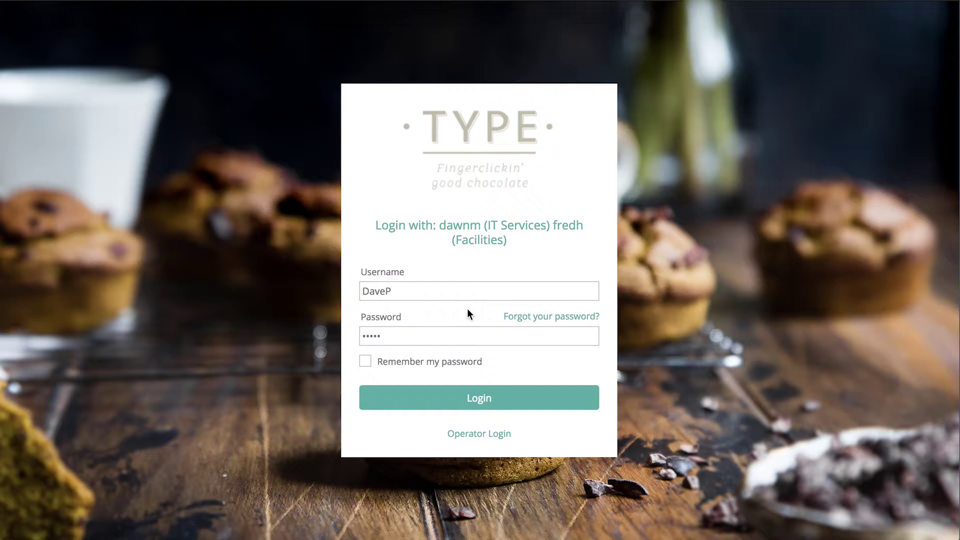
# Log in to the self-service portal with the requester's credentials
pyautogui.click(497, 400)
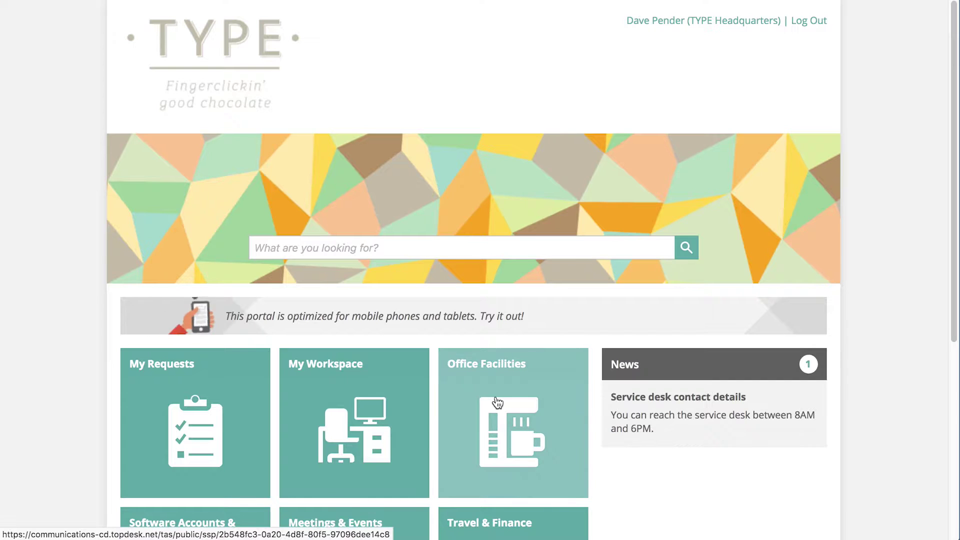
# Go to My Workspace > Standard workspace and start registering a new workplace call
pyautogui.scroll(-3, 497, 403)
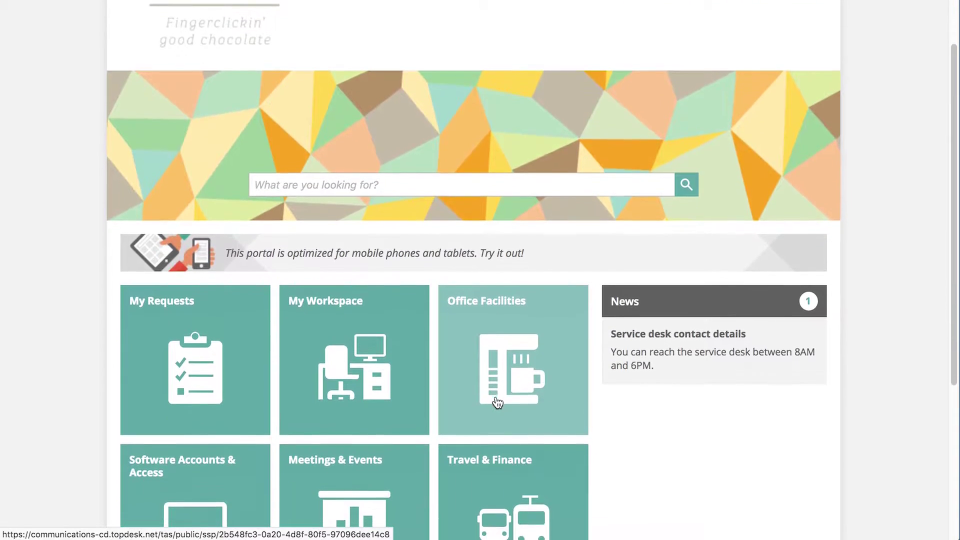
pyautogui.scroll(-2, 498, 402)
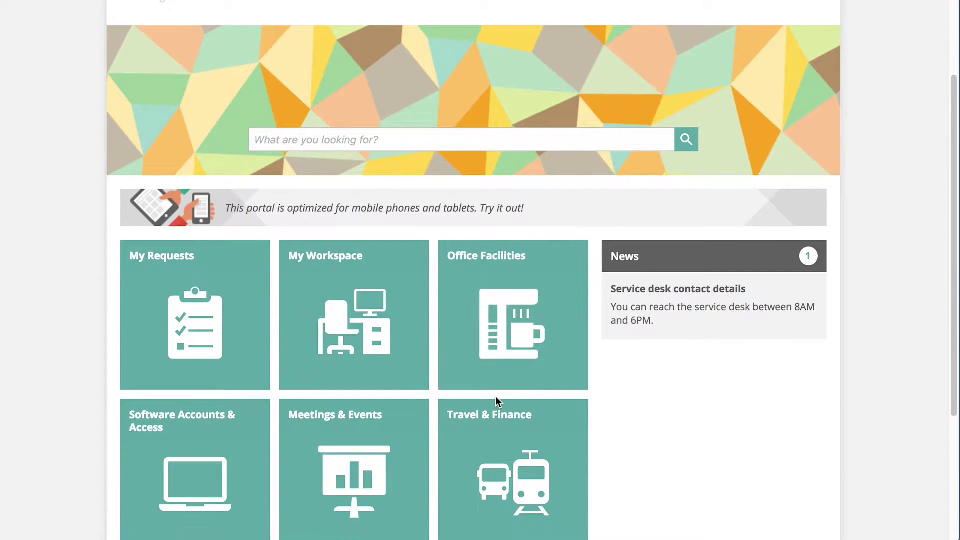
pyautogui.scroll(-1, 496, 398)
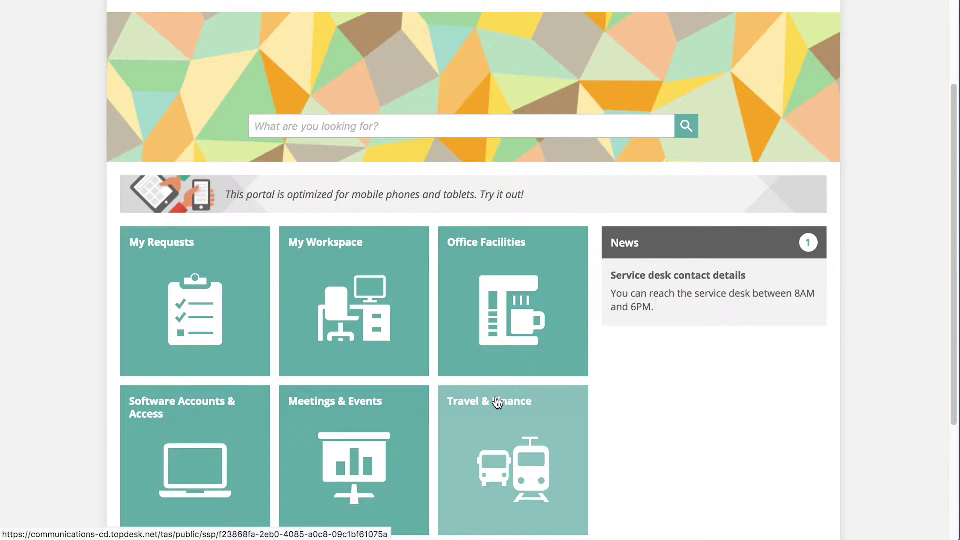
pyautogui.click(374, 316)
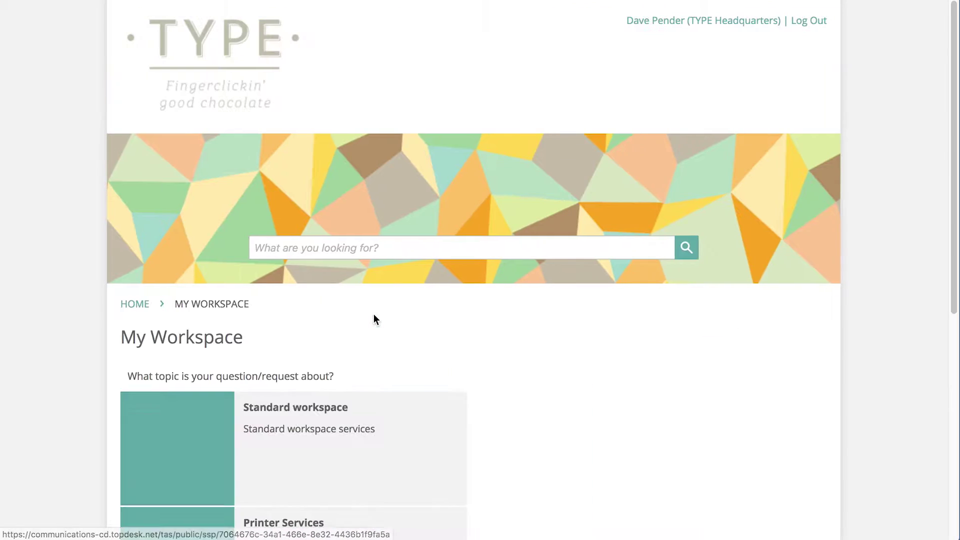
pyautogui.scroll(-3, 375, 319)
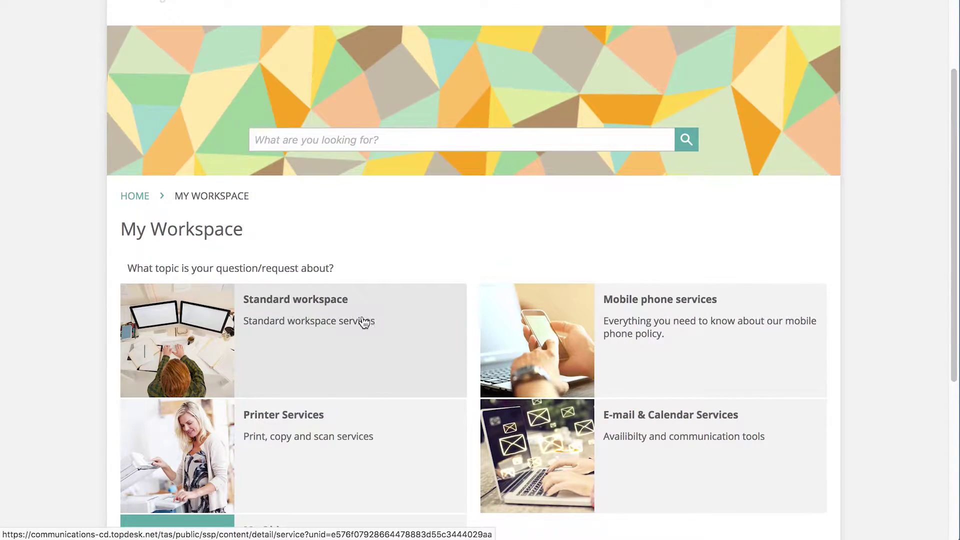
pyautogui.click(203, 339)
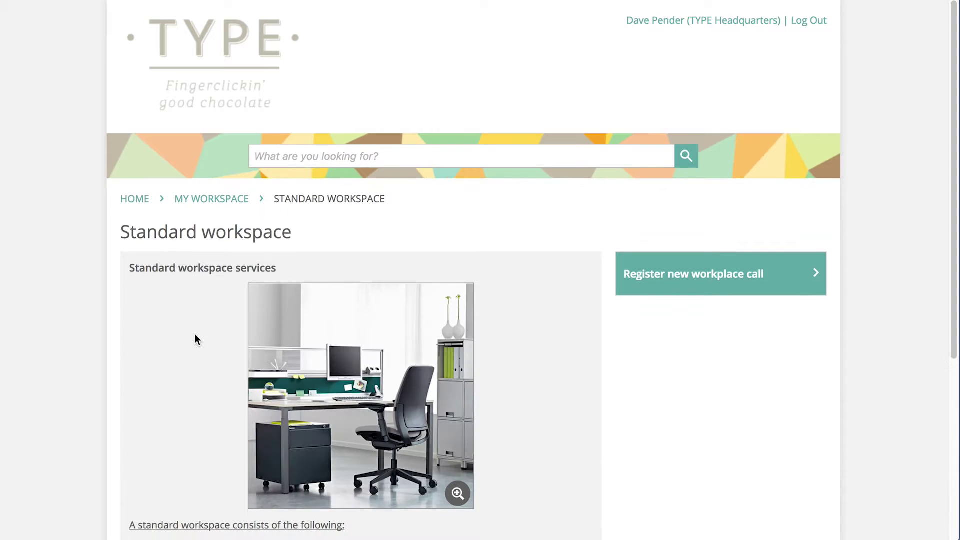
pyautogui.scroll(-3, 195, 335)
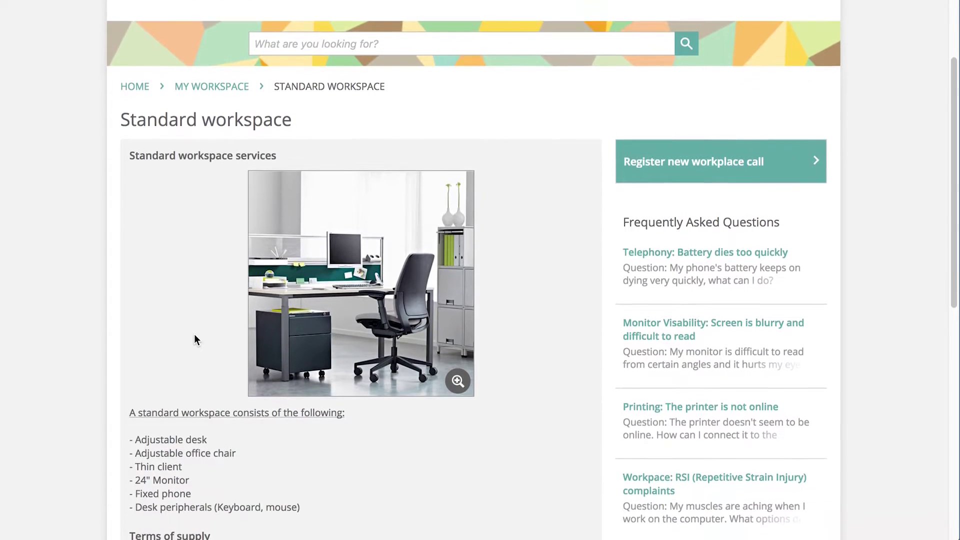
pyautogui.scroll(-2, 194, 334)
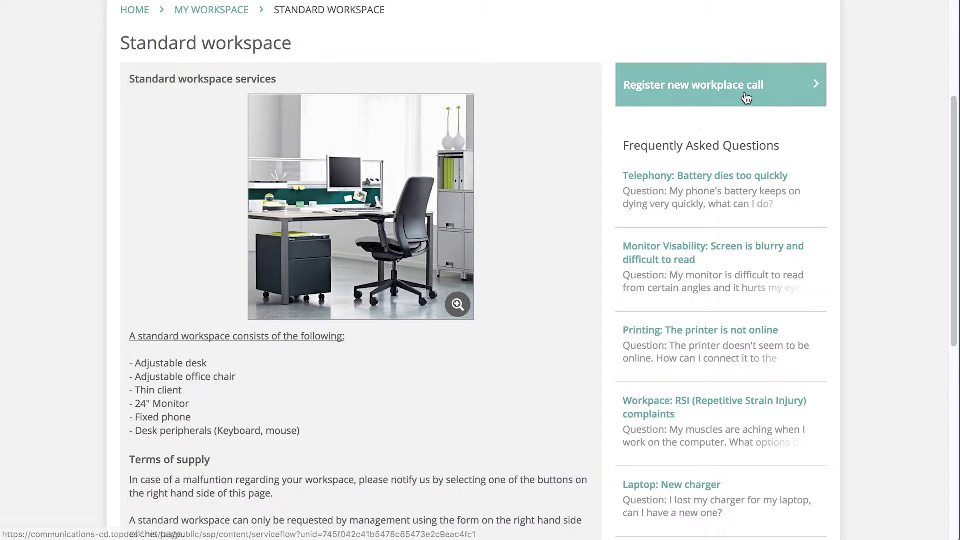
pyautogui.click(745, 95)
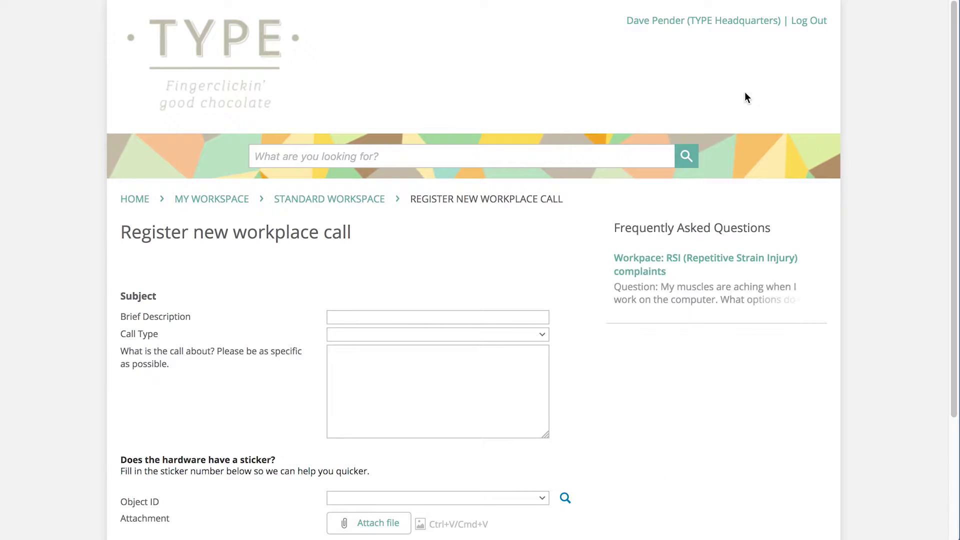
# Title the call 'Poor telephone sound quality' and set its call type to Disruption
pyautogui.click(429, 312)
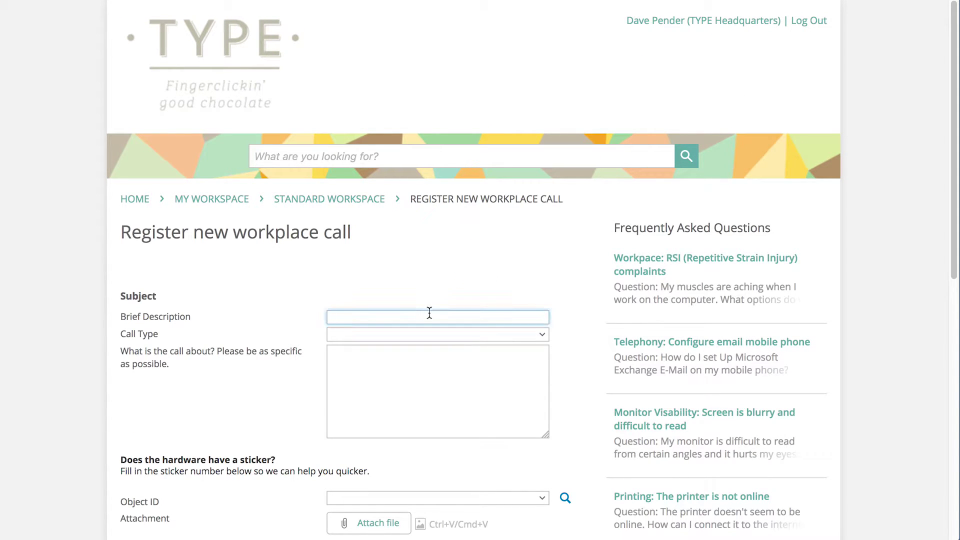
pyautogui.write('Poor telephone sound quality')
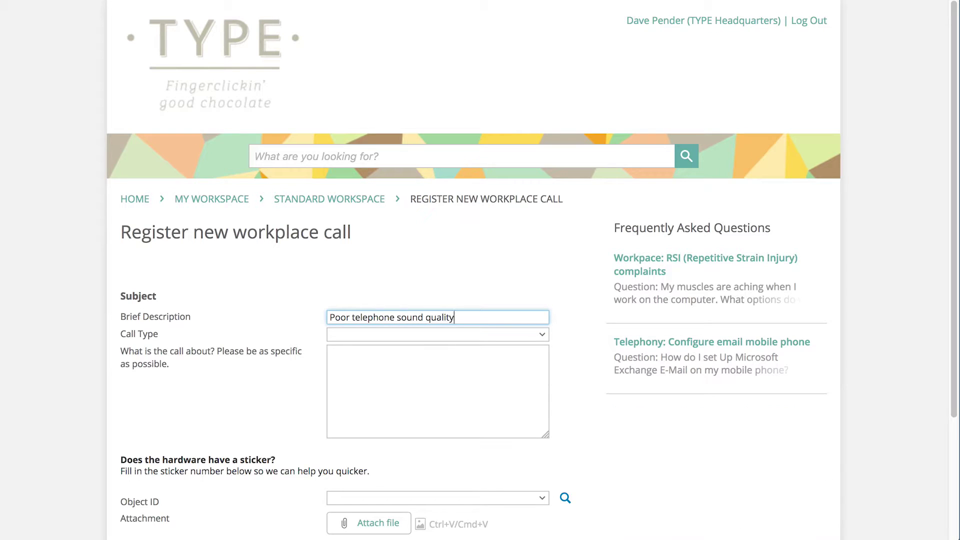
pyautogui.click(523, 335)
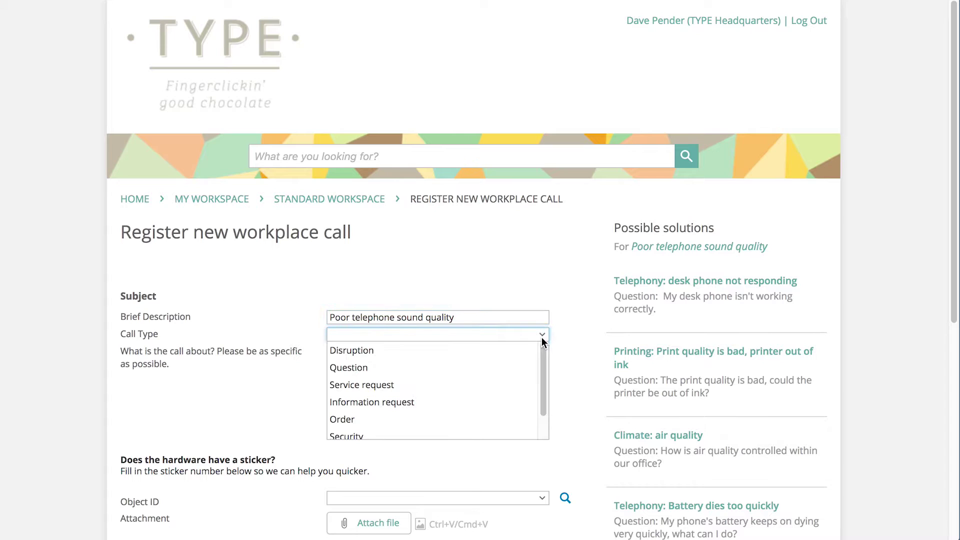
pyautogui.click(525, 349)
# Describe the desk phone's bad sound quality, then view the desk-phone-not-responding article
pyautogui.click(525, 361)
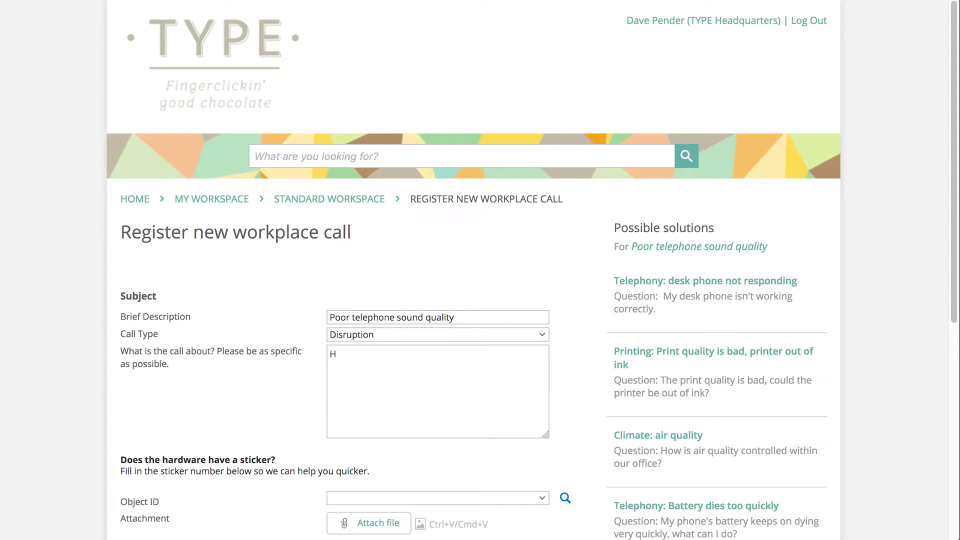
pyautogui.write('Hi,')
pyautogui.press('Return')
pyautogui.press('Return')
pyautogui.write('For the past few days, the s')
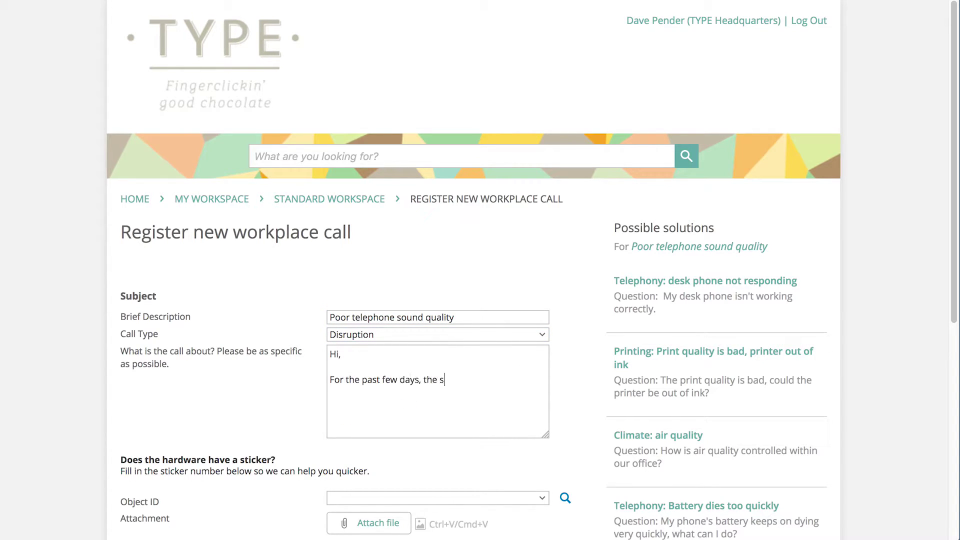
pyautogui.write('ound quality of my desk phone has be')
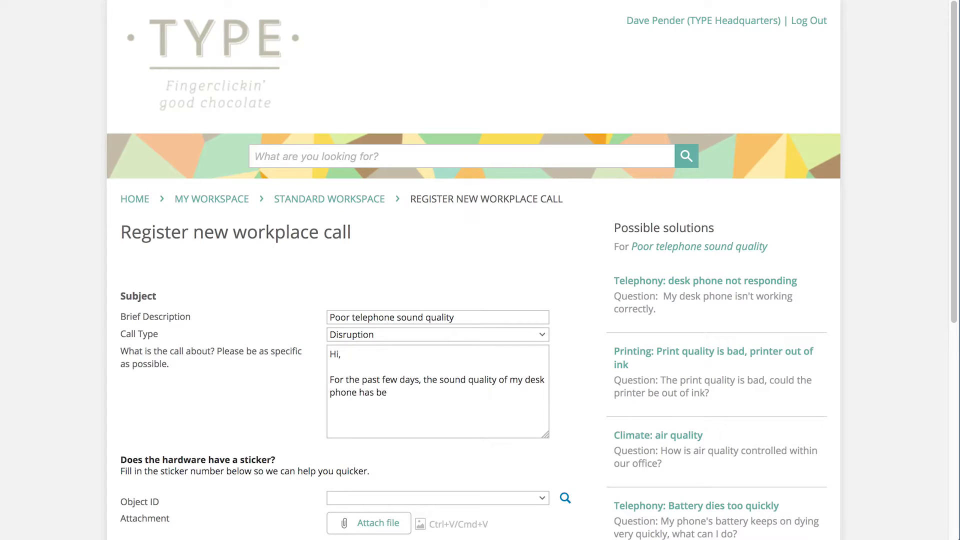
pyautogui.write('en pretty bad. I can hardly hear peop')
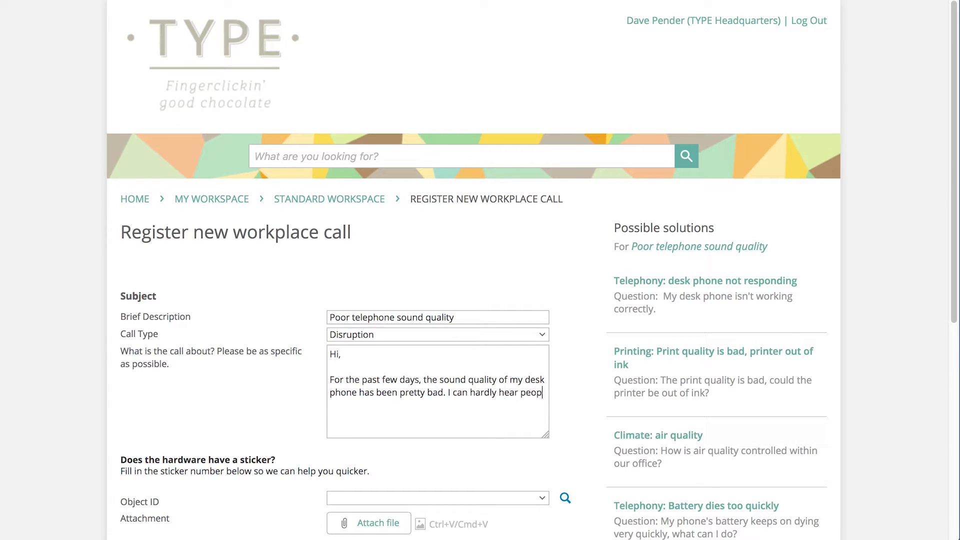
pyautogui.write('le on the other side of the line.')
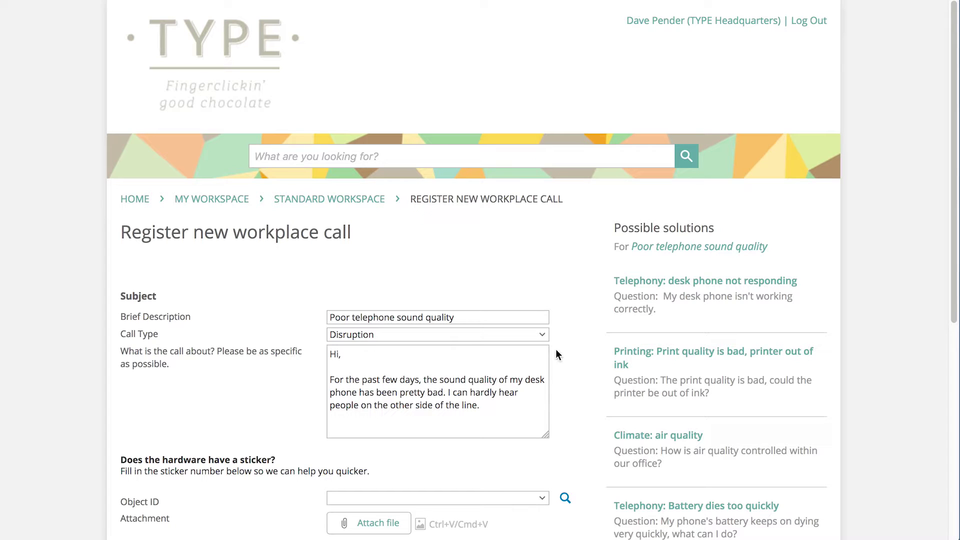
pyautogui.click(653, 311)
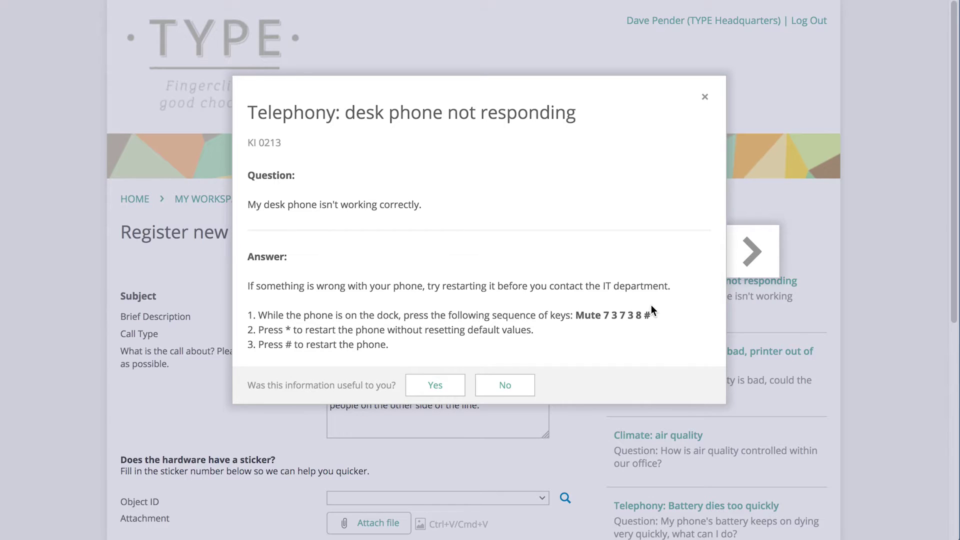
# Add to the description that restarting the phone didn't help, ending with 'Thanks,' and a sign-off
pyautogui.click(705, 96)
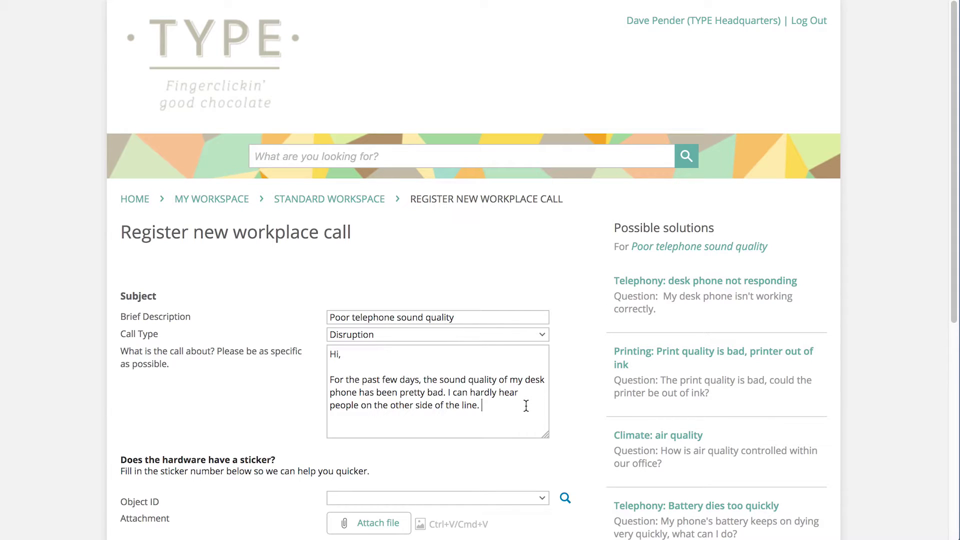
pyautogui.press('Return')
pyautogui.press('Return')
pyautogui.write("I've checked out th")
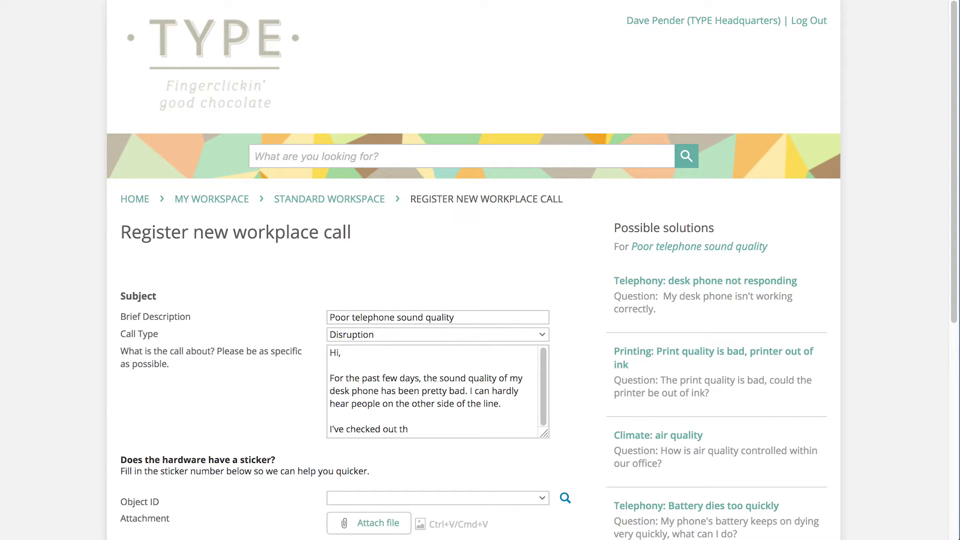
pyautogui.write('e FAQ for the telephone, but ')
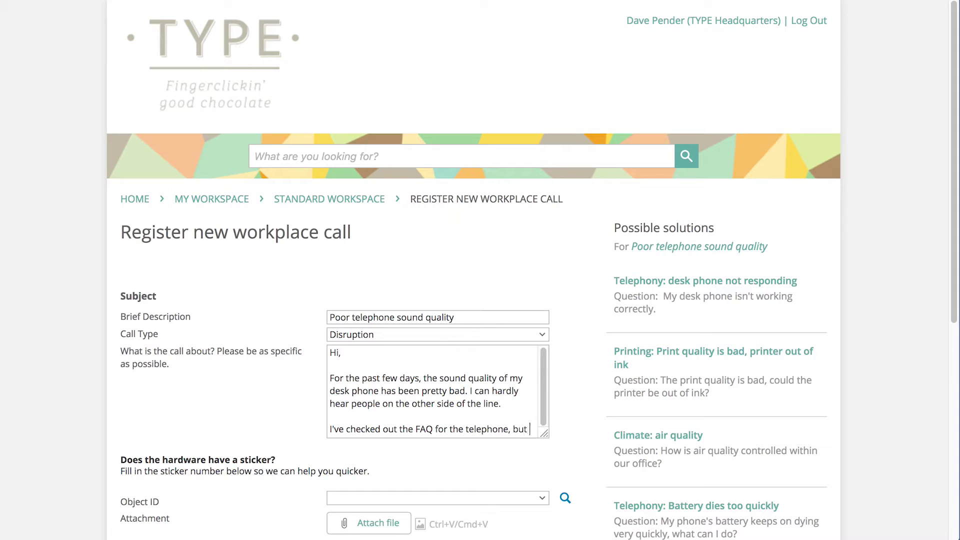
pyautogui.write("restarting the phone didn't im")
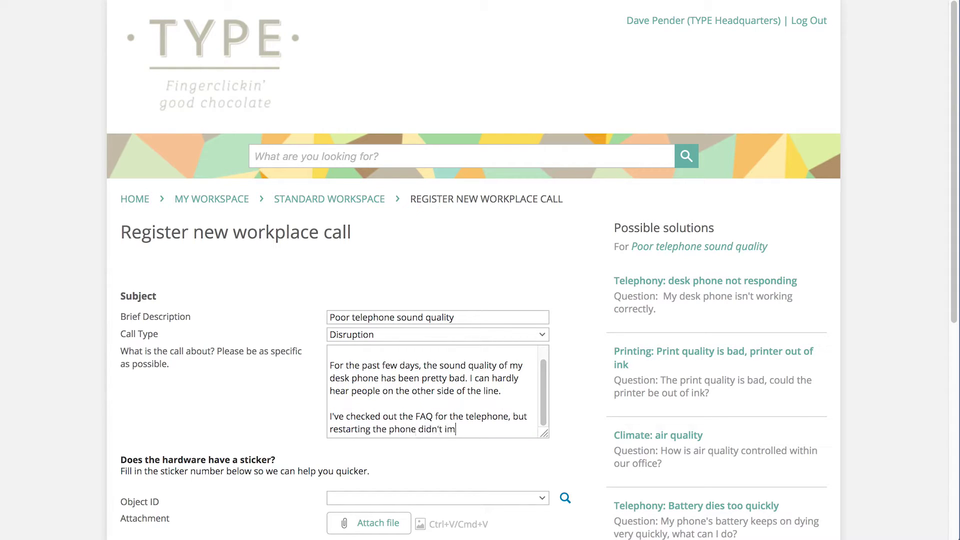
pyautogui.write('prove the sound quality. Could you ha')
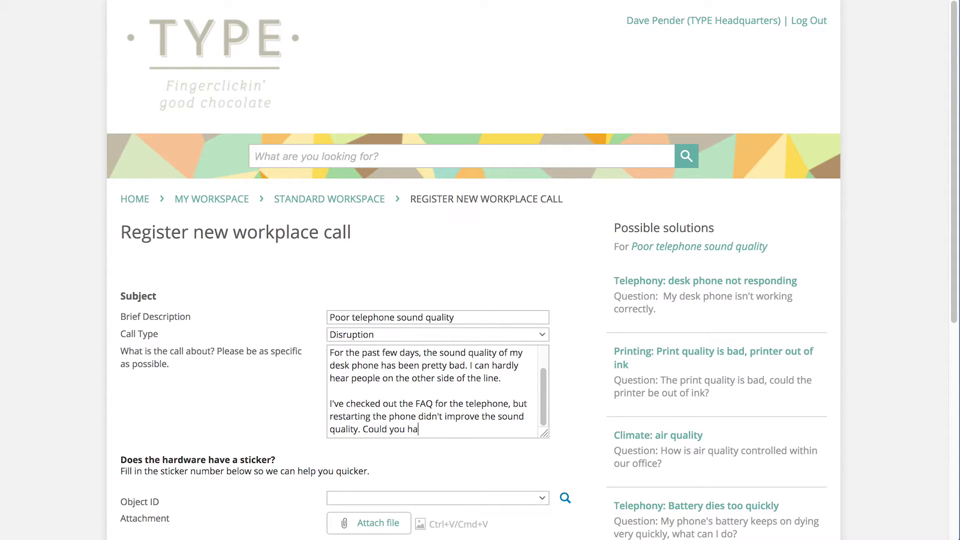
pyautogui.write('ve a look at it?')
pyautogui.press('Return')
pyautogui.press('Return')
pyautogui.write('Thanks,')
pyautogui.press('Return')
pyautogui.write('Dave')
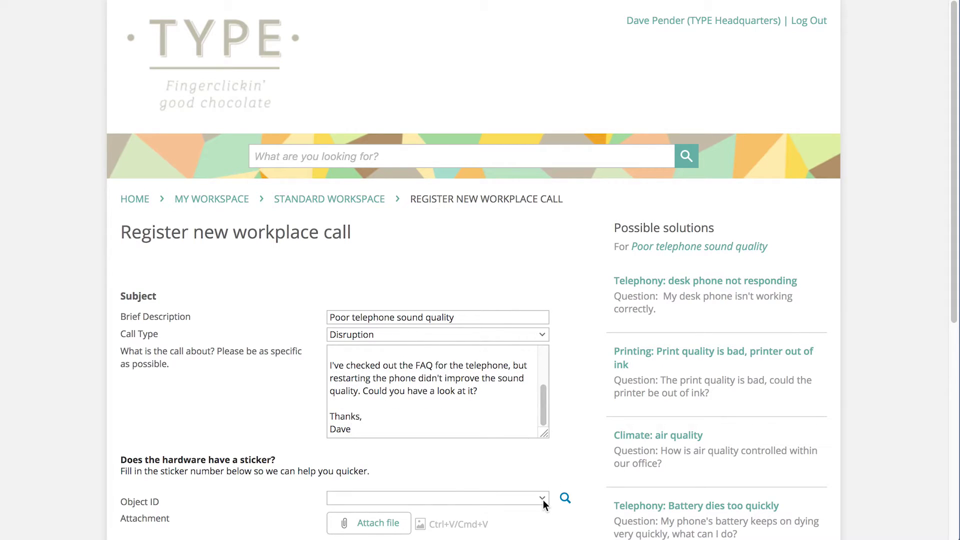
# Set the object ID to DESK0011, submit the call, and return home
pyautogui.click(543, 500)
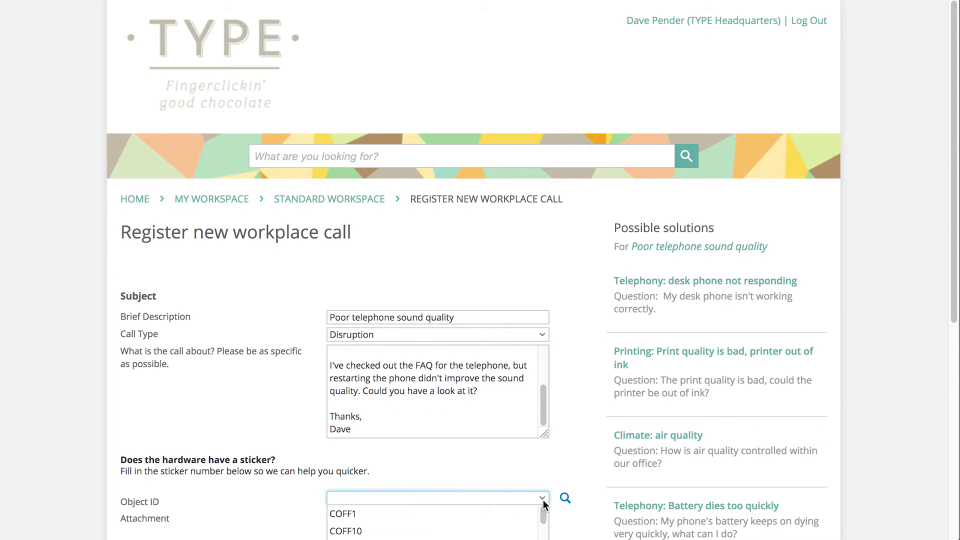
pyautogui.write('Des')
pyautogui.click(533, 510)
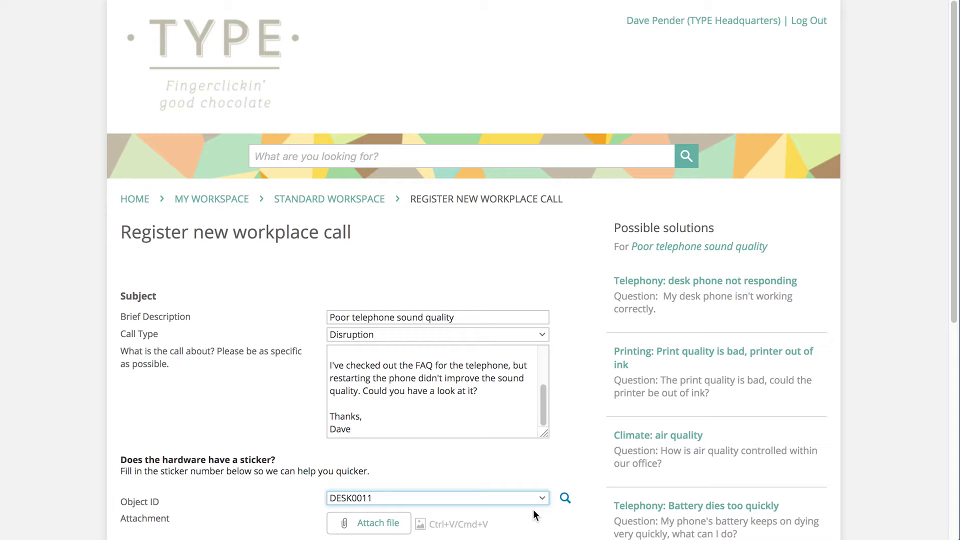
pyautogui.scroll(-2, 534, 510)
pyautogui.click(535, 515)
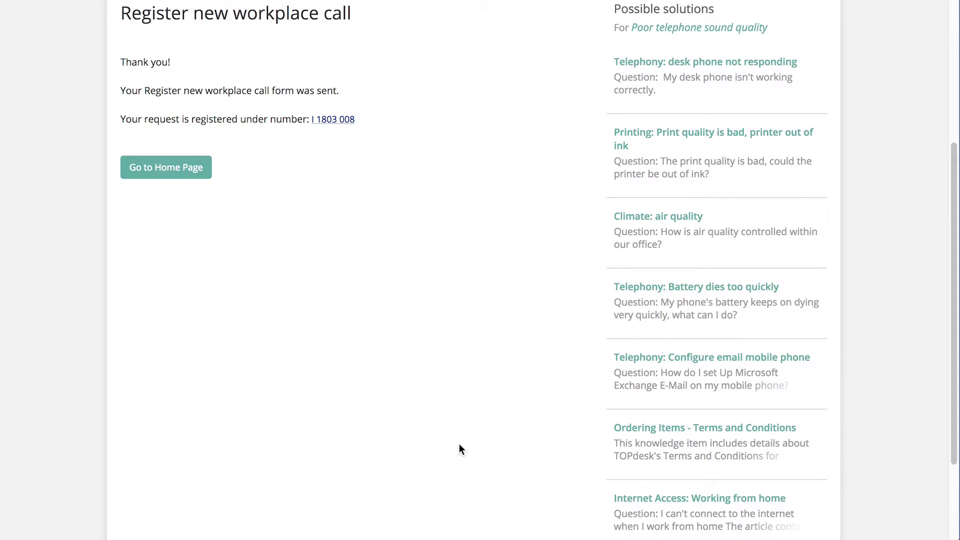
pyautogui.click(180, 176)
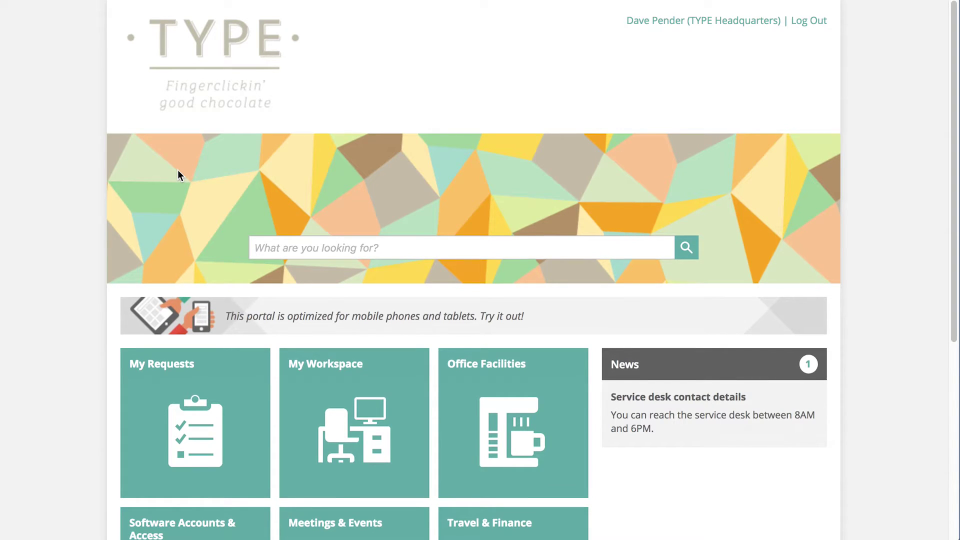
# Open the Processing 'Poor telephone sound quality' request from My Requests
pyautogui.scroll(-3, 178, 170)
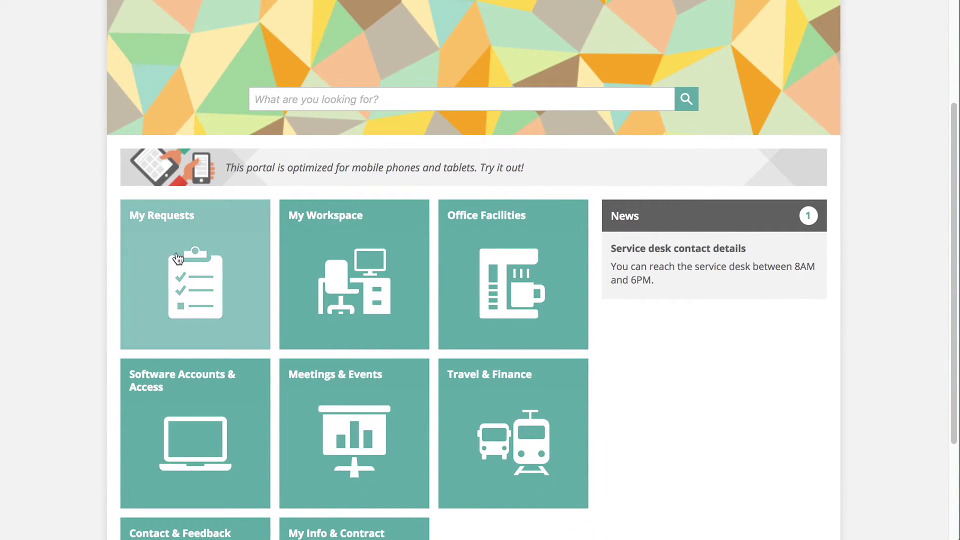
pyautogui.click(175, 256)
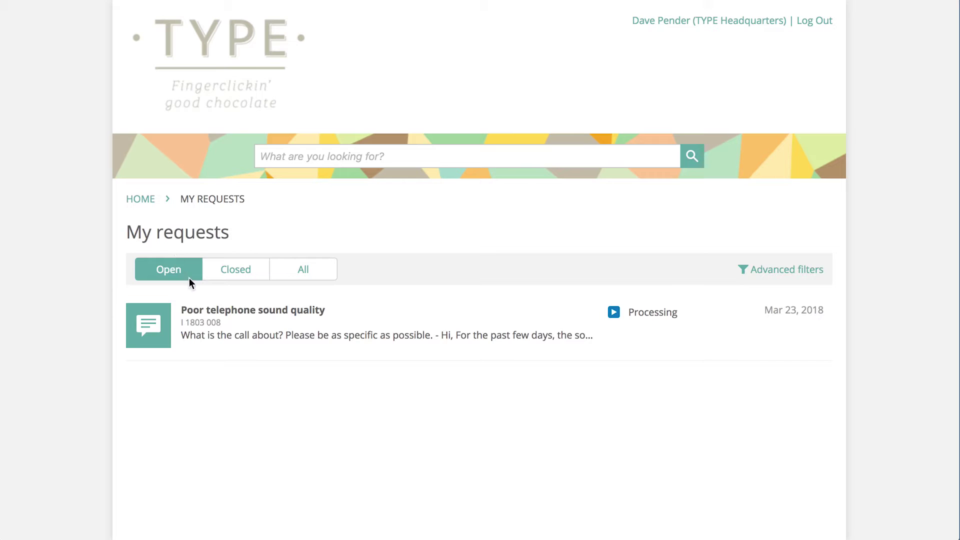
pyautogui.click(266, 324)
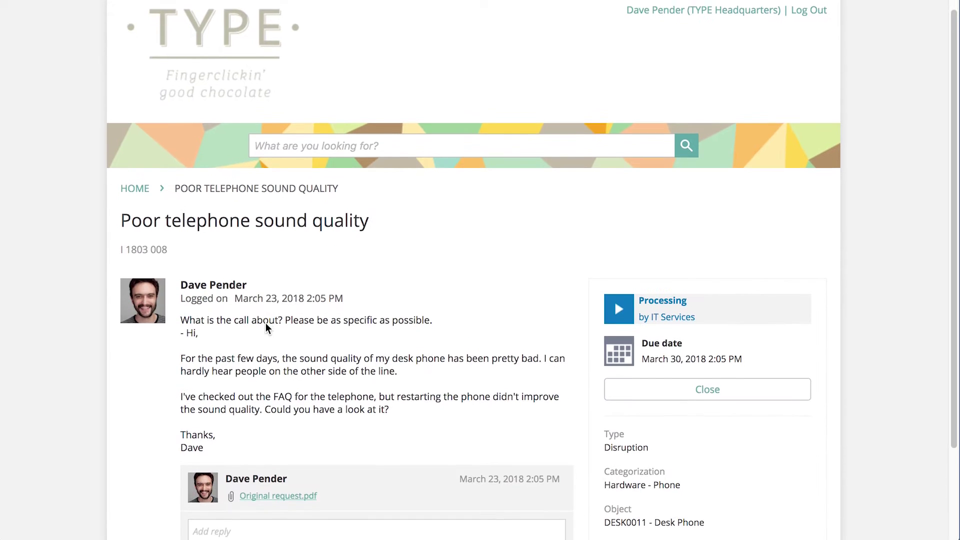
pyautogui.scroll(-3, 266, 324)
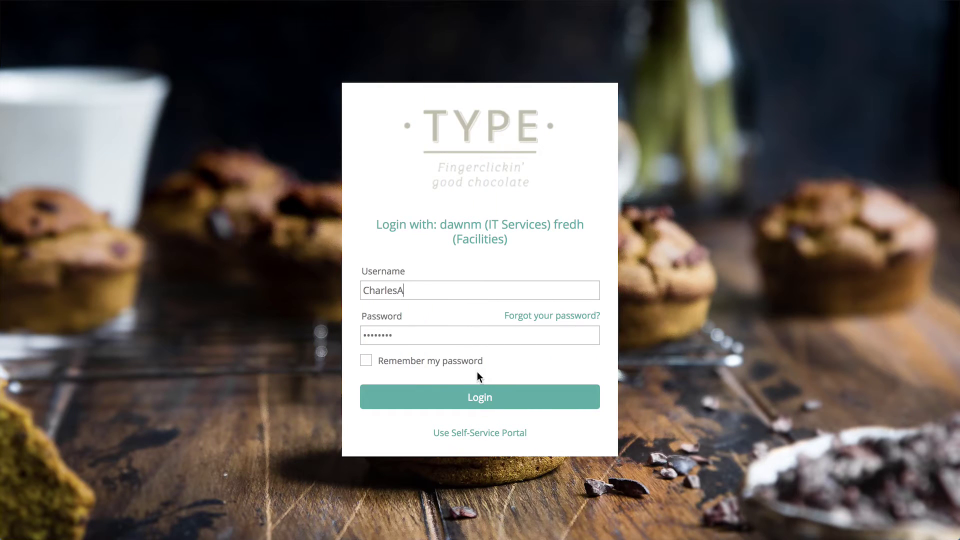
# Log in as the operator and open the 'Poor telephone sound quality' call from First Line Calls To Do
pyautogui.click(483, 402)
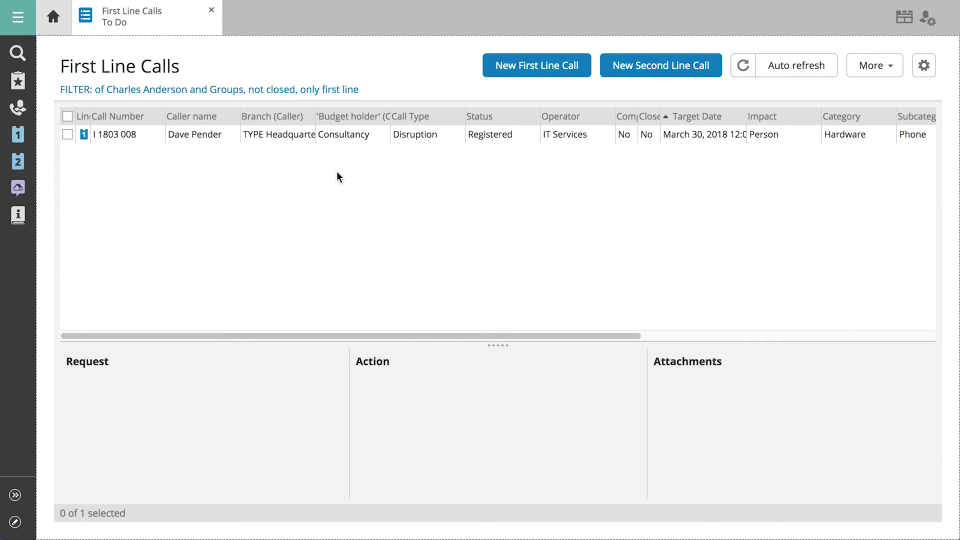
pyautogui.doubleClick(297, 136)
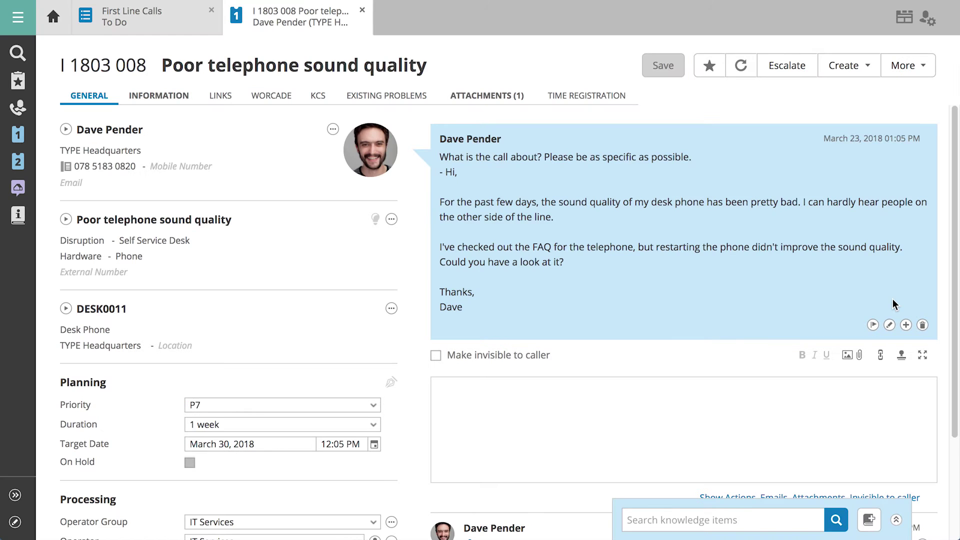
# Write a reply to the caller explaining the phone was checked and replaced, signed by the operator
pyautogui.scroll(-2, 894, 303)
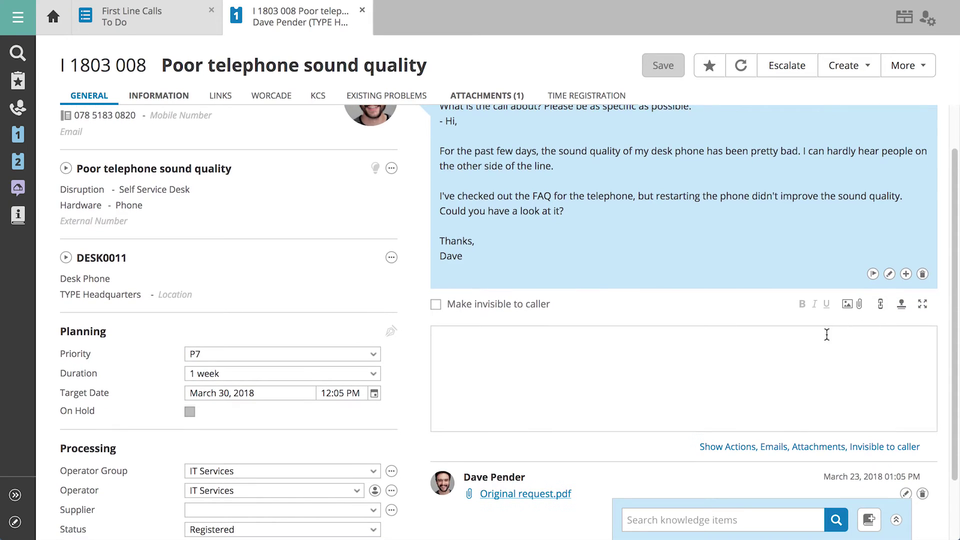
pyautogui.write('Hi Dave,')
pyautogui.press('Return')
pyautogui.press('Return')
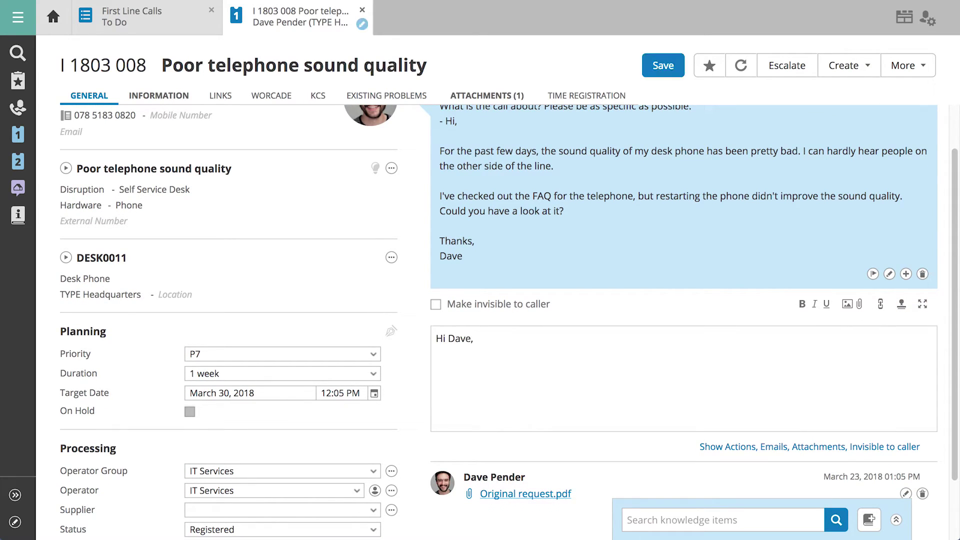
pyautogui.write("That's irritating! I've taken a look a")
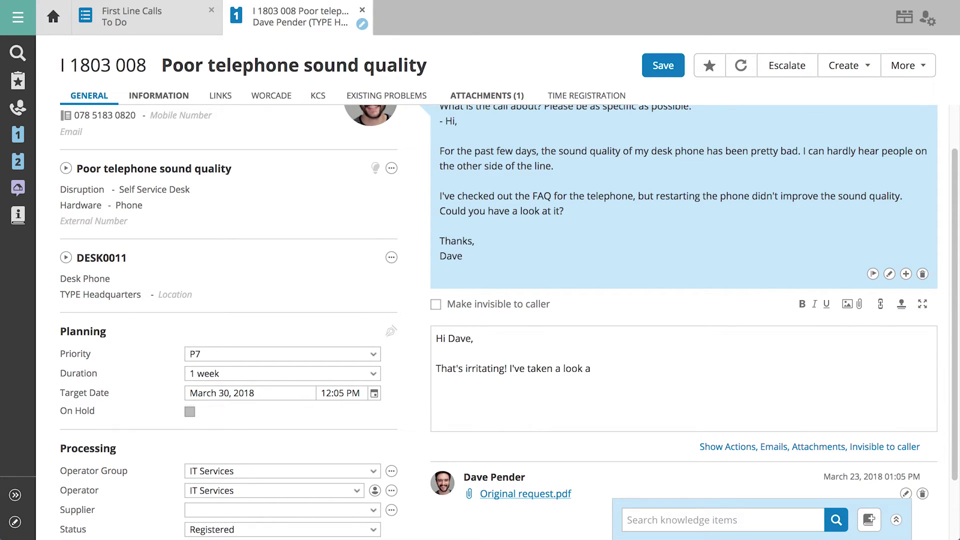
pyautogui.write("t your phone but couldn't find the cau")
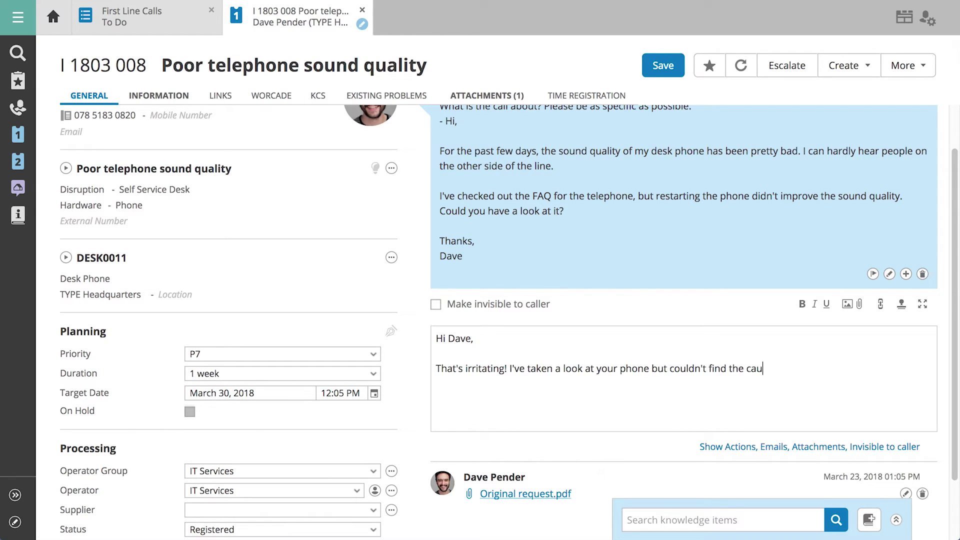
pyautogui.write("se of the problem. I've replaced the phone, so")
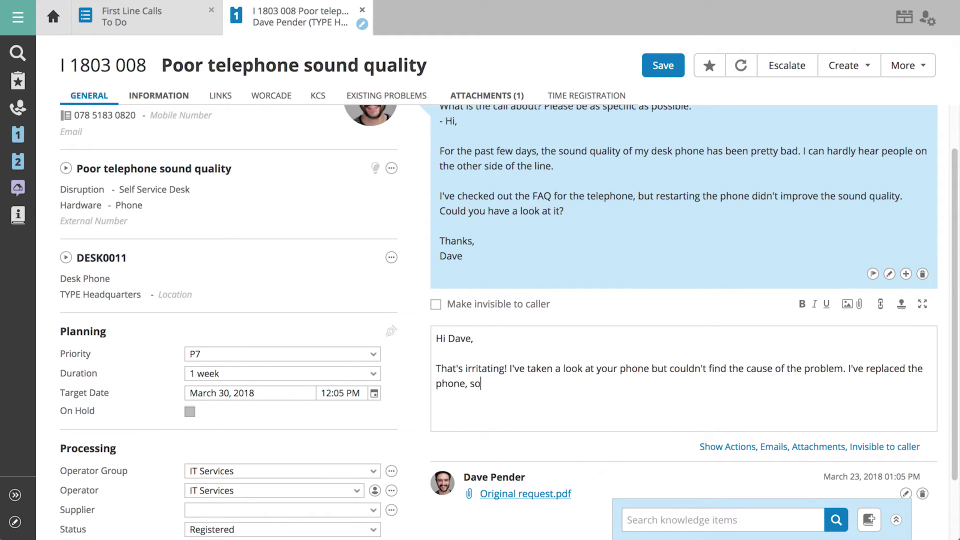
pyautogui.write(' hopefully that fixes it. Let me know if you ')
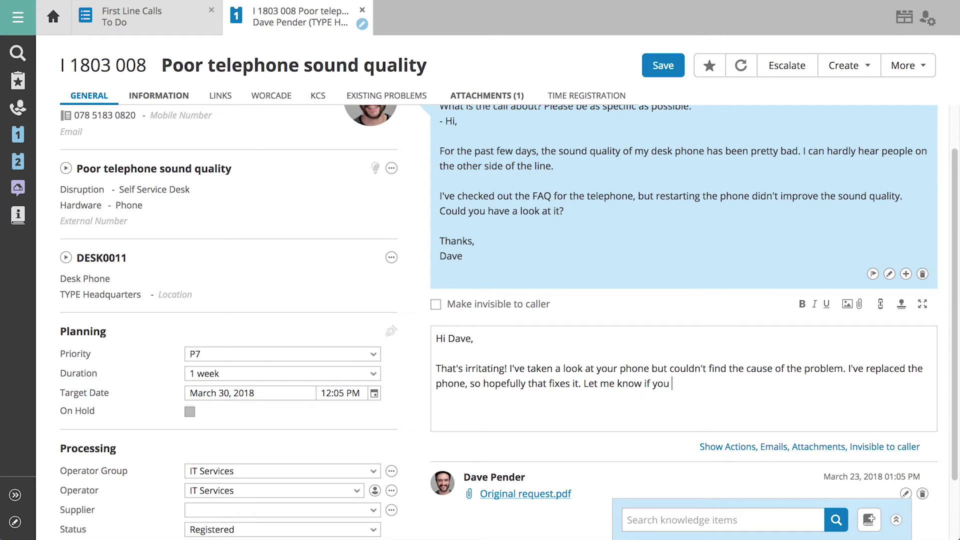
pyautogui.write('need any more help. Regards,')
pyautogui.press('Return')
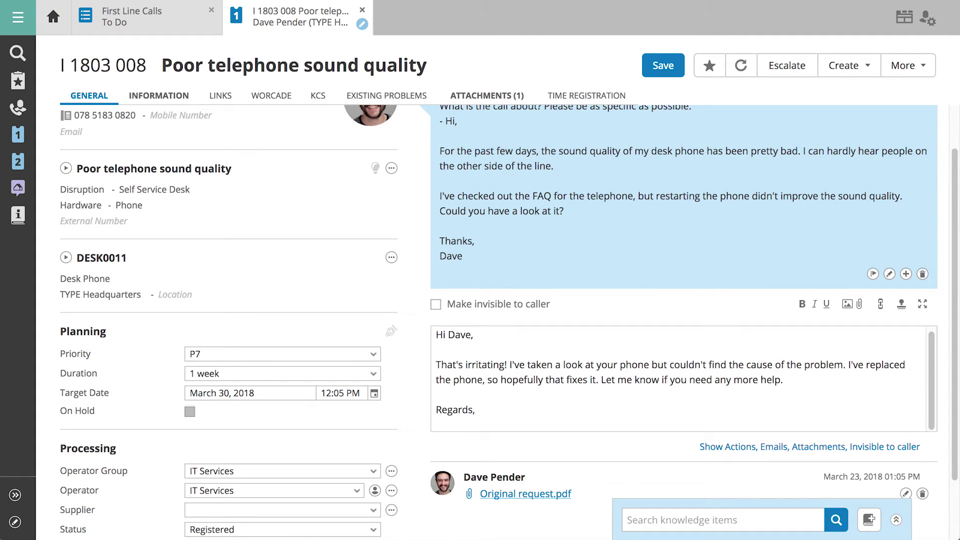
pyautogui.write('Chuck')
# Set the call status to Solved and save the call
pyautogui.scroll(-2, 380, 480)
pyautogui.click(370, 459)
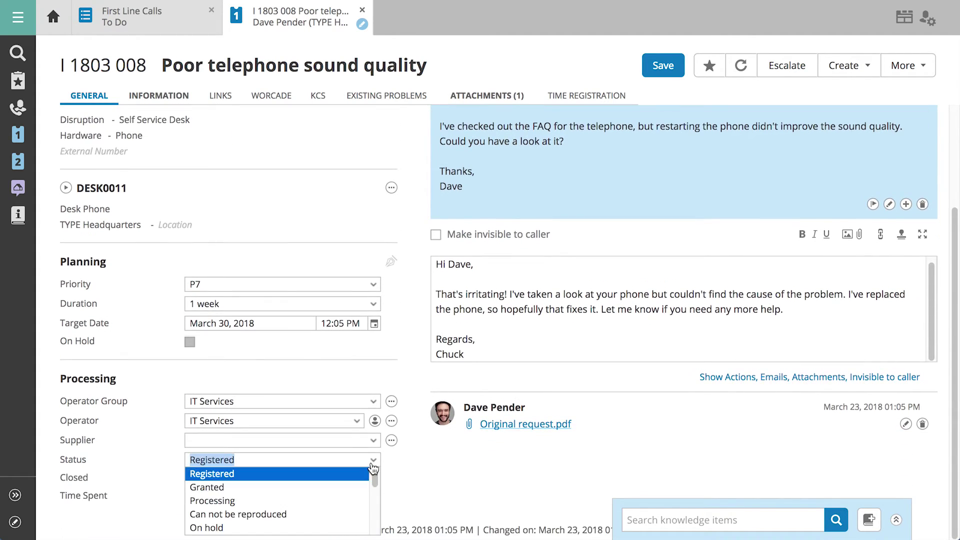
pyautogui.scroll(-1, 368, 488)
pyautogui.scroll(-1, 368, 490)
pyautogui.click(344, 515)
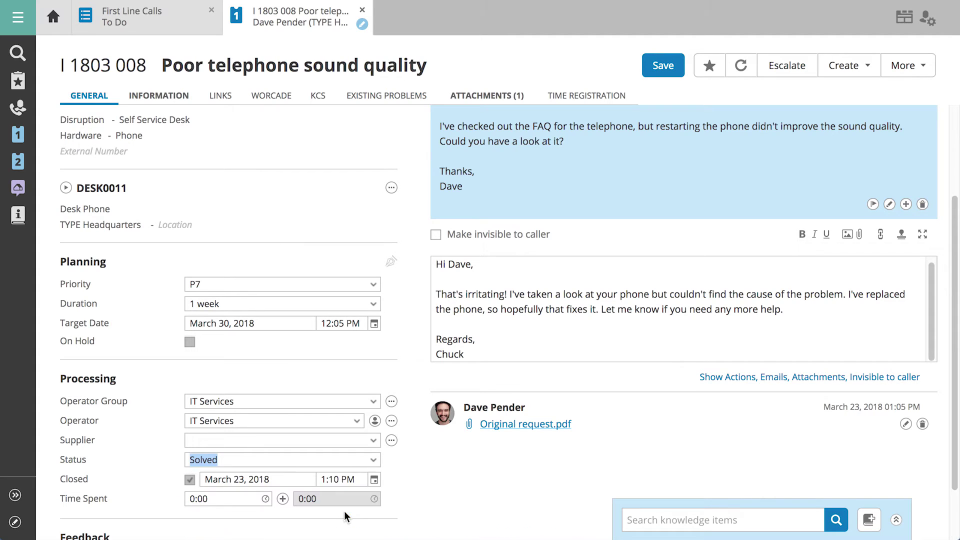
pyautogui.click(661, 69)
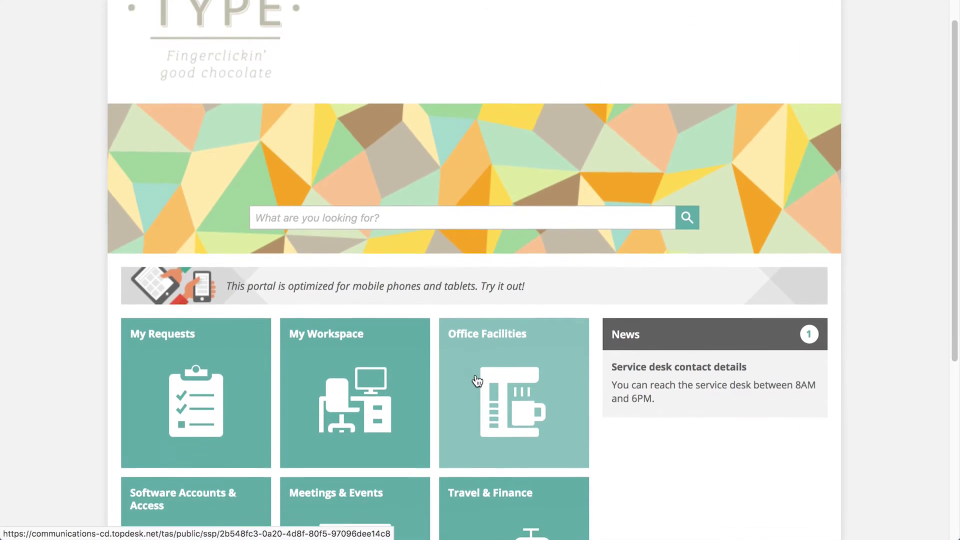
pyautogui.scroll(-3, 478, 381)
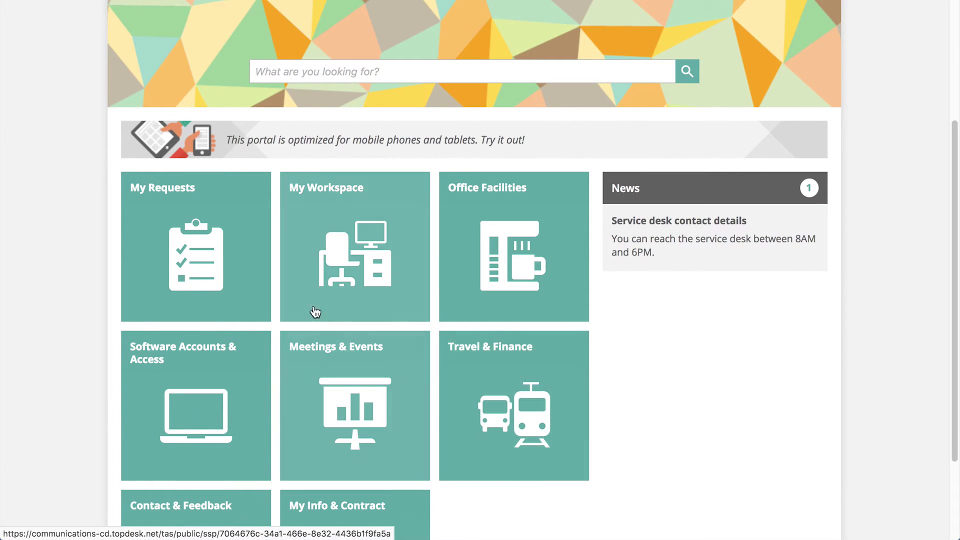
# Filter My Requests to Closed and open the 'Poor telephone sound quality' request
pyautogui.click(209, 261)
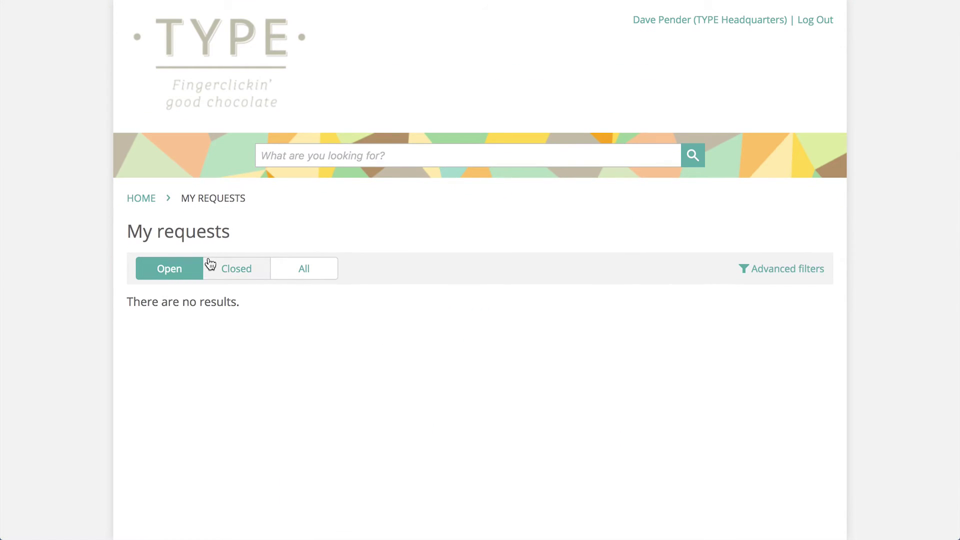
pyautogui.click(233, 271)
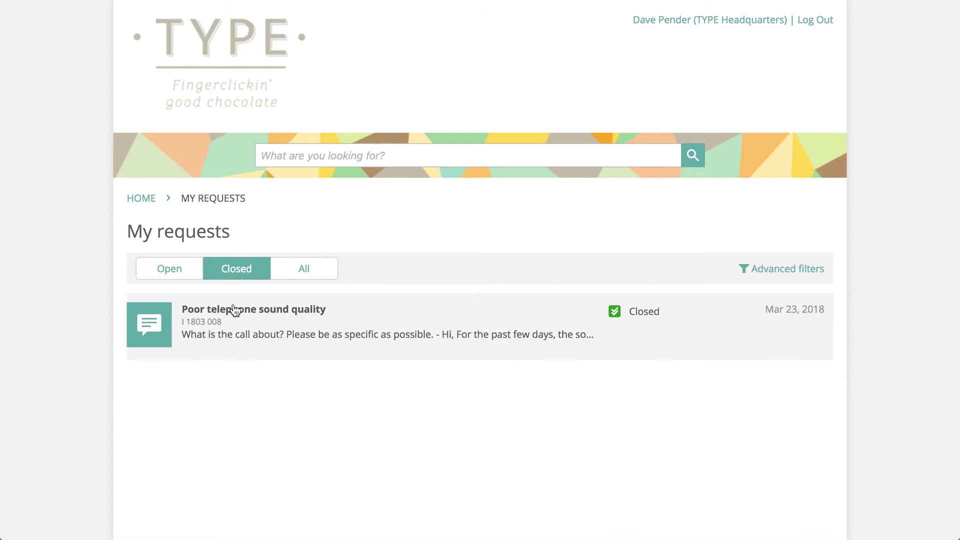
pyautogui.click(233, 308)
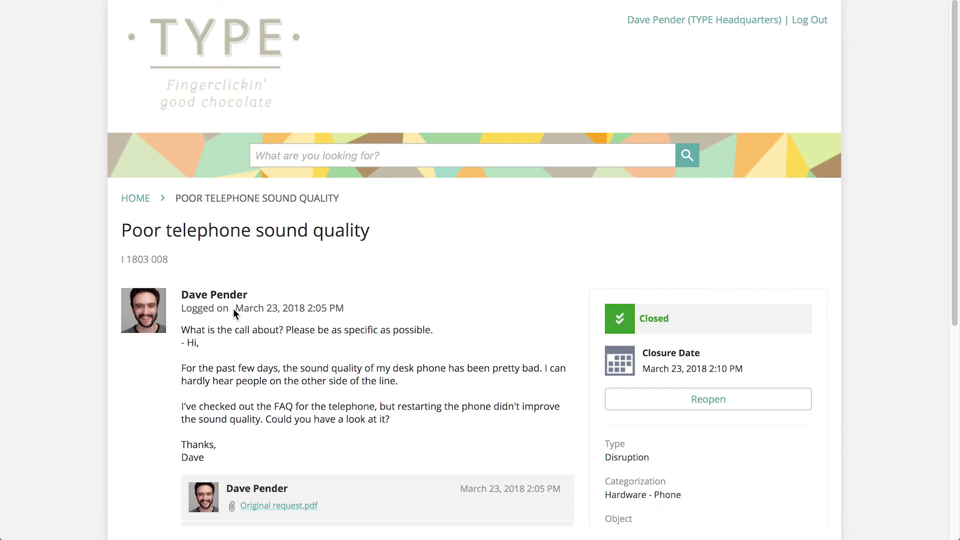
# Give the request five stars with the comment 'It works great!' and send it
pyautogui.scroll(-3, 233, 308)
pyautogui.scroll(-4, 235, 308)
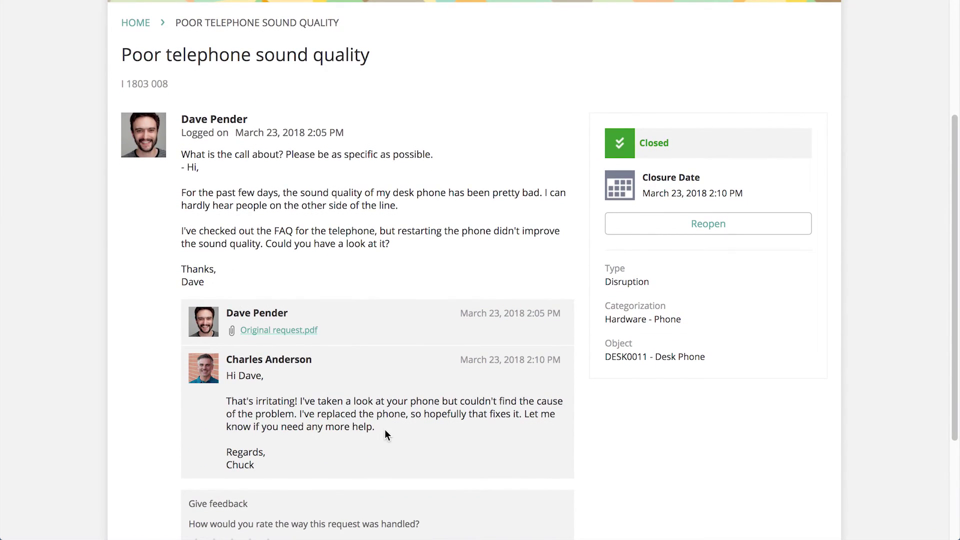
pyautogui.scroll(-3, 400, 435)
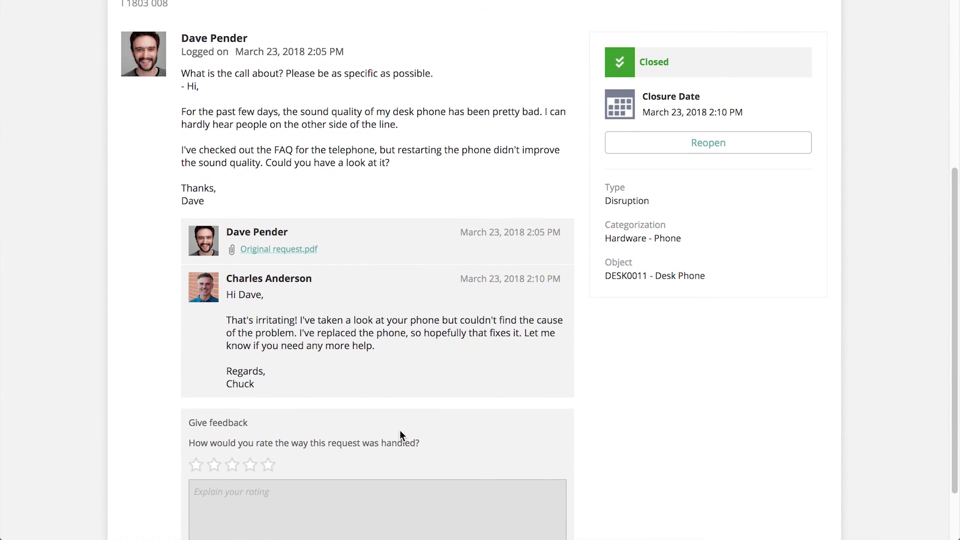
pyautogui.scroll(-1, 400, 429)
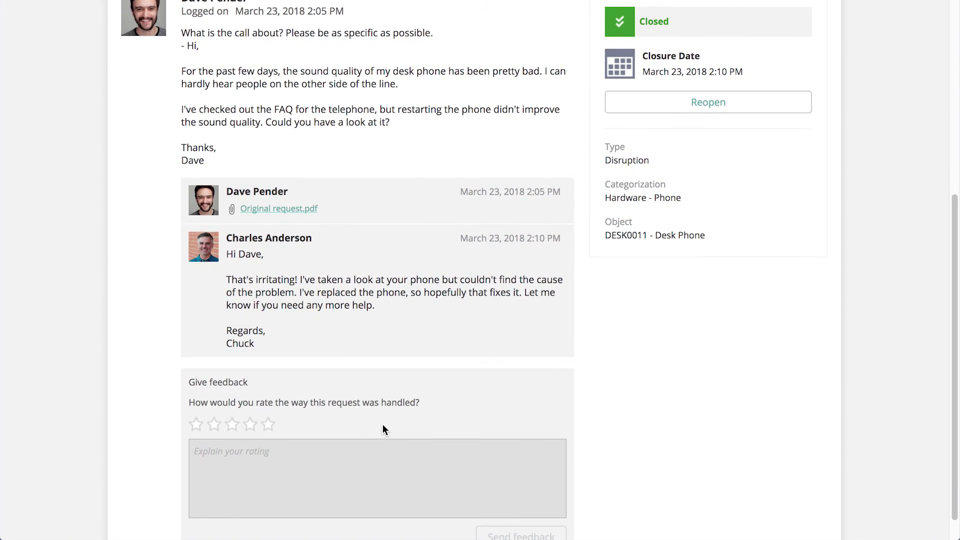
pyautogui.click(269, 426)
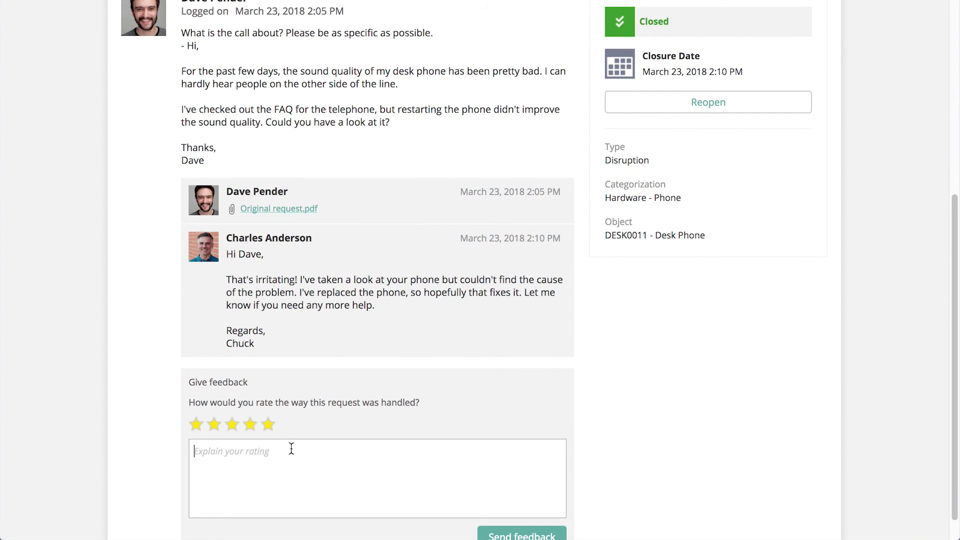
pyautogui.write('It works great!')
pyautogui.click(494, 531)
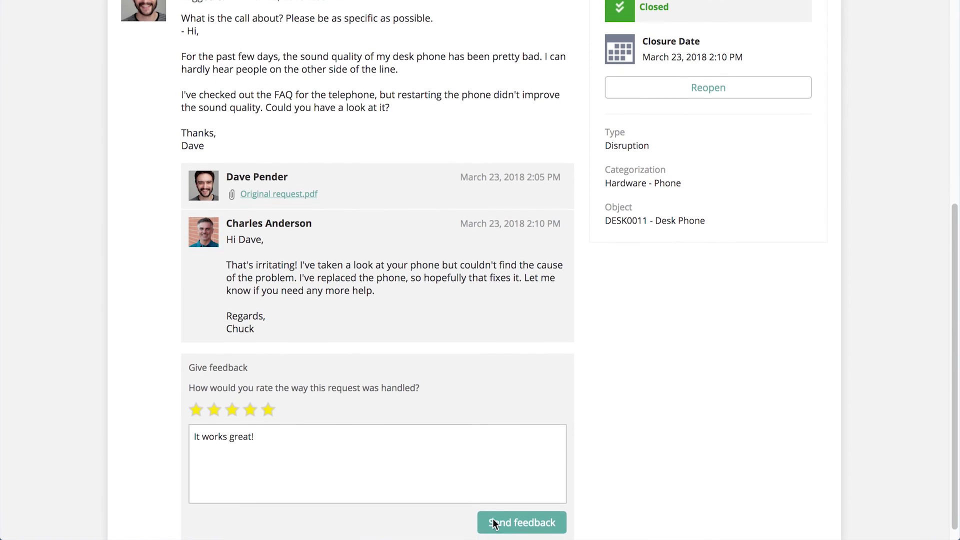